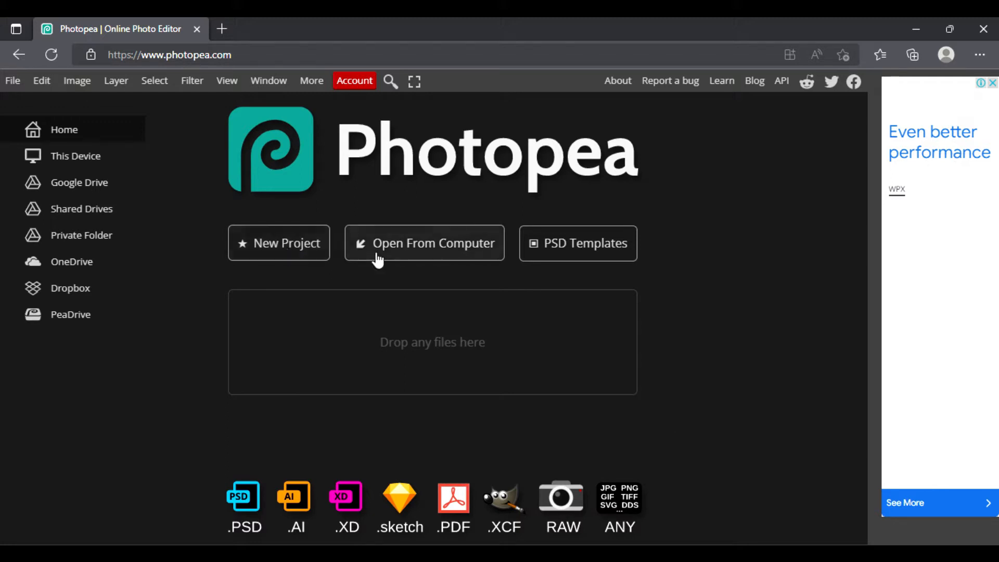
- Open the night skyline photo from the computer and add a new empty layer above the background
left_click(401, 254)
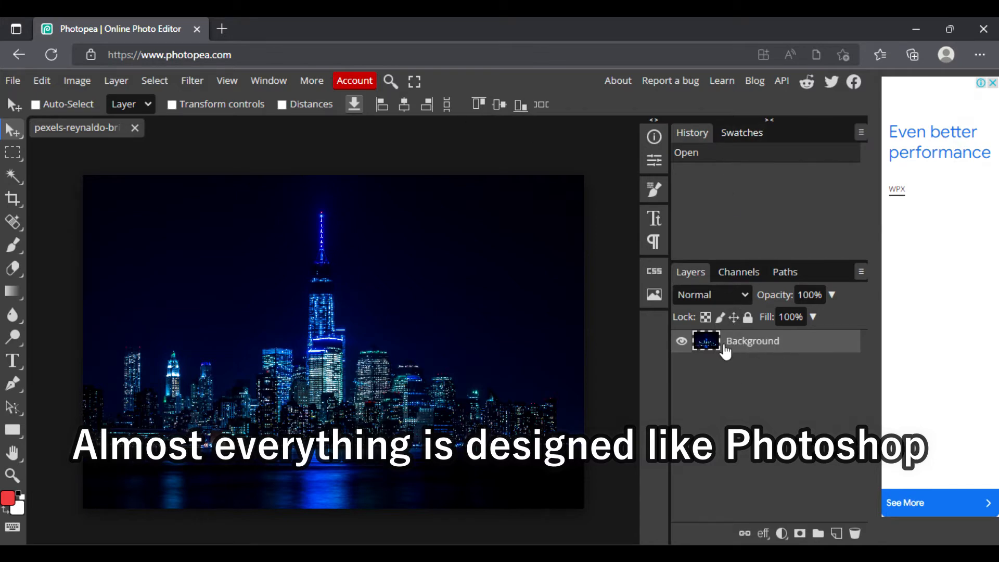
left_click(681, 341)
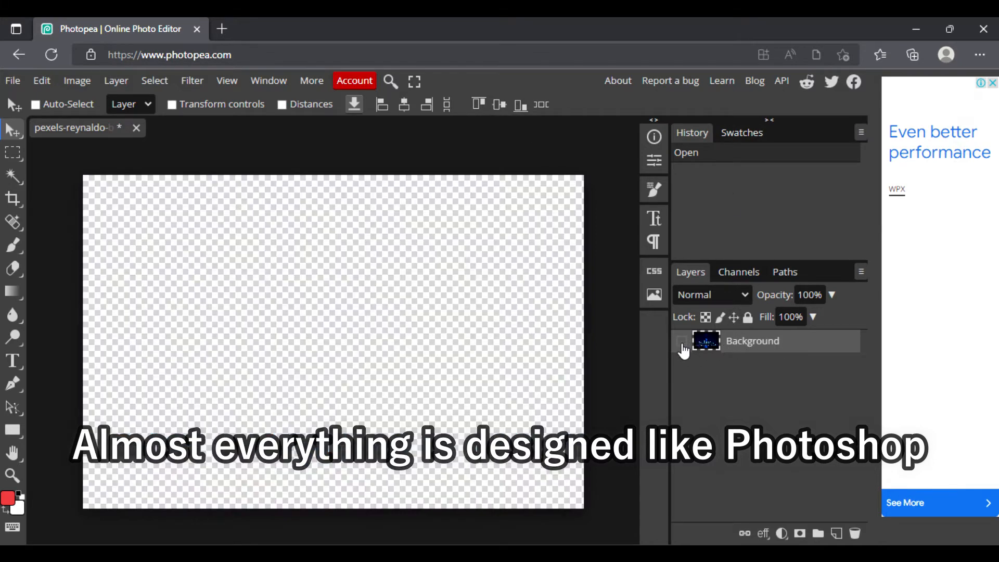
left_click(682, 342)
left_click(837, 533)
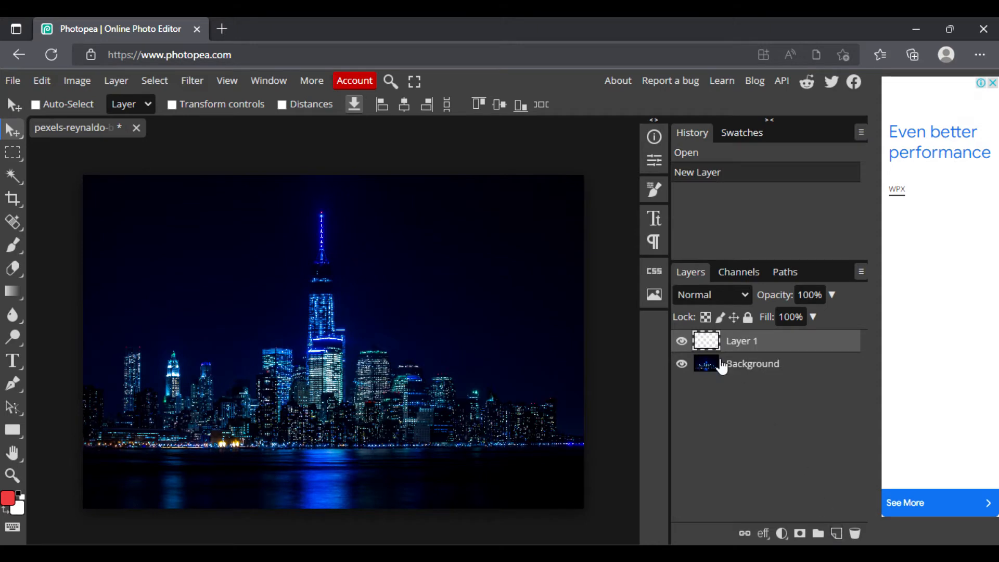
- Add the text "photoshop" over the sky at a size of 700 px and move it slightly to the right
left_click(13, 361)
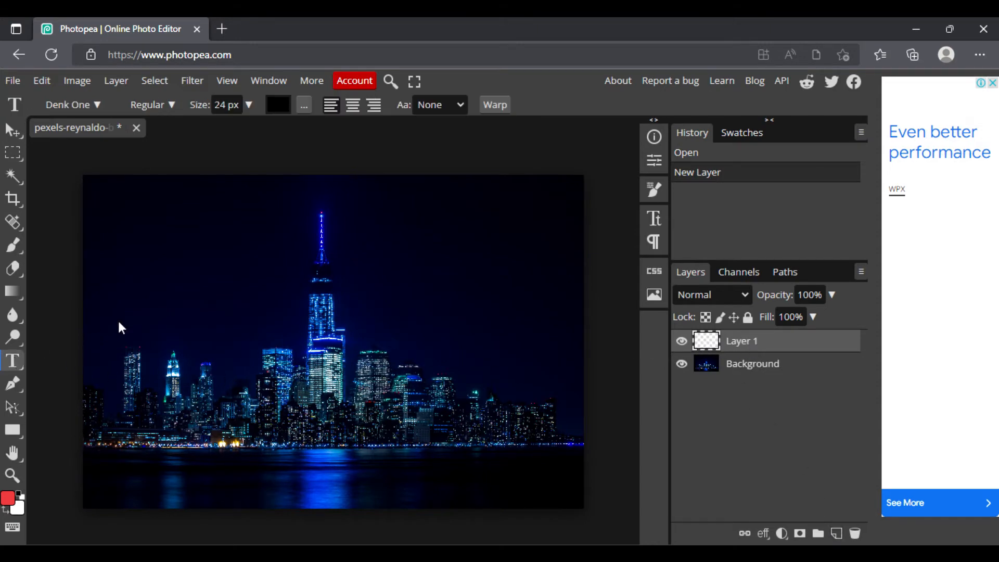
left_click(196, 285)
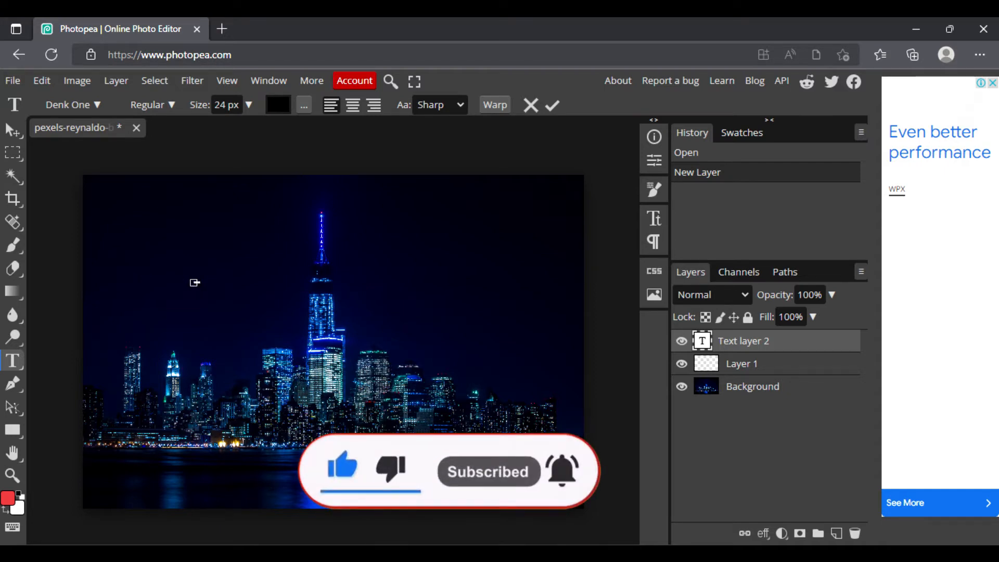
double_click(220, 104)
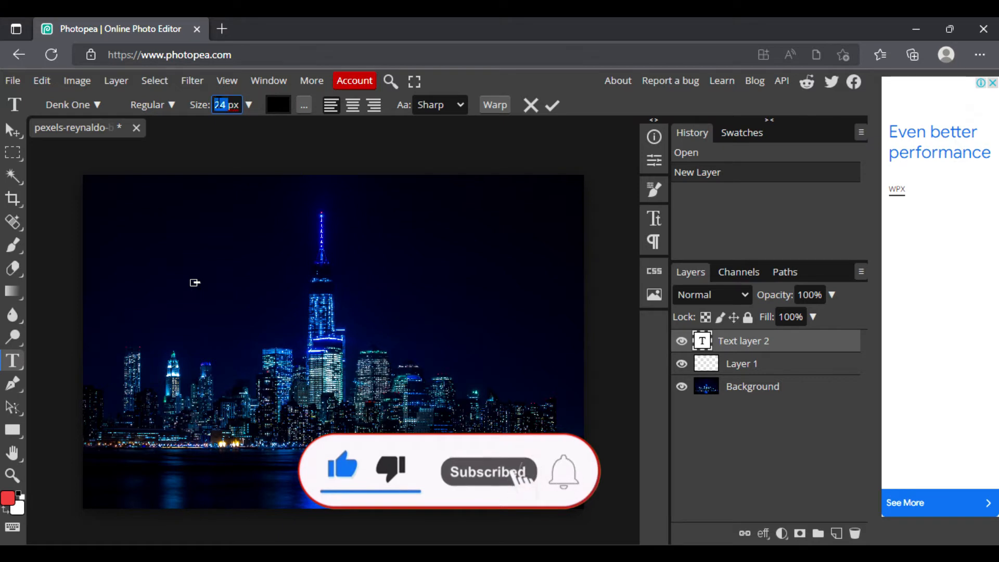
type("700")
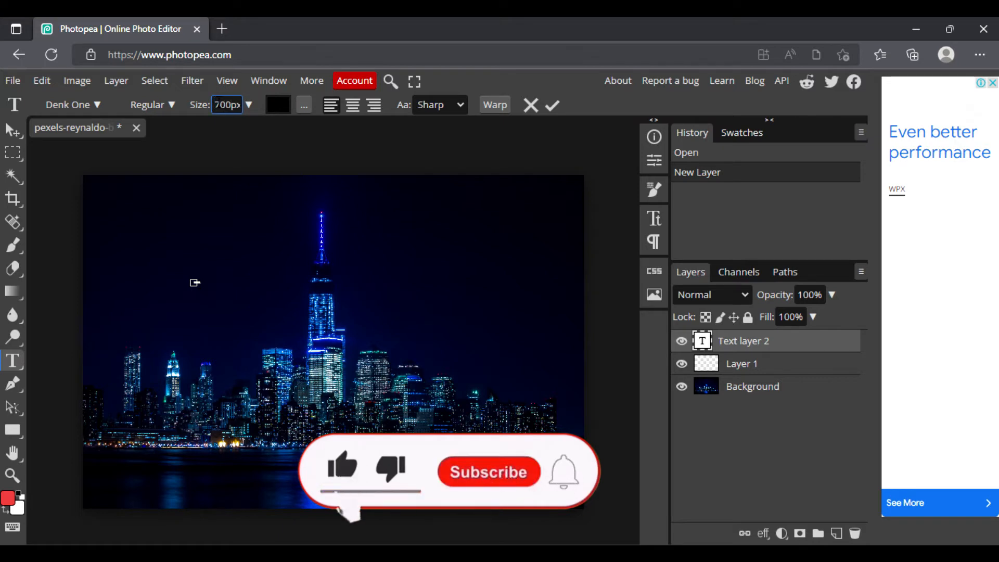
key("Return")
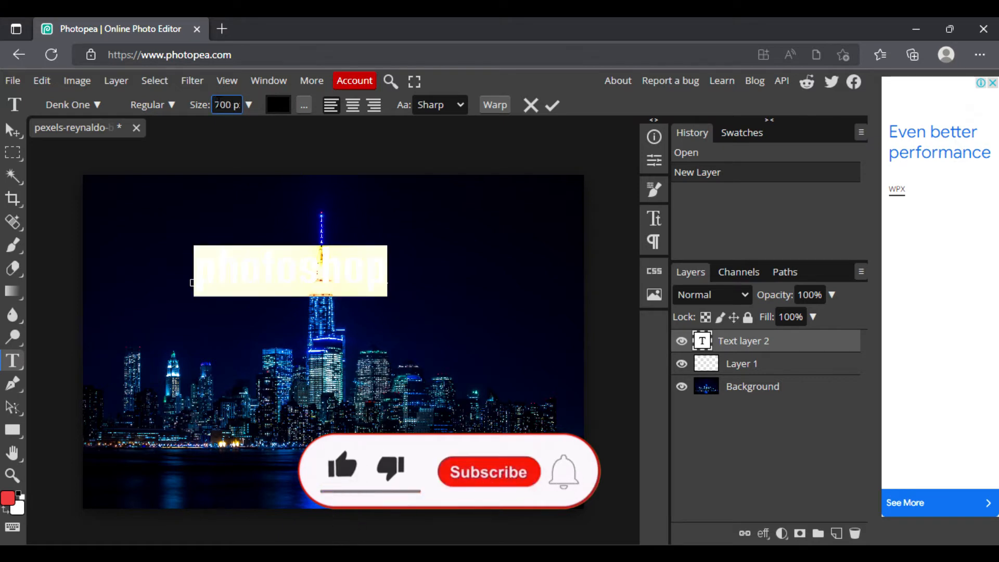
left_click(13, 130)
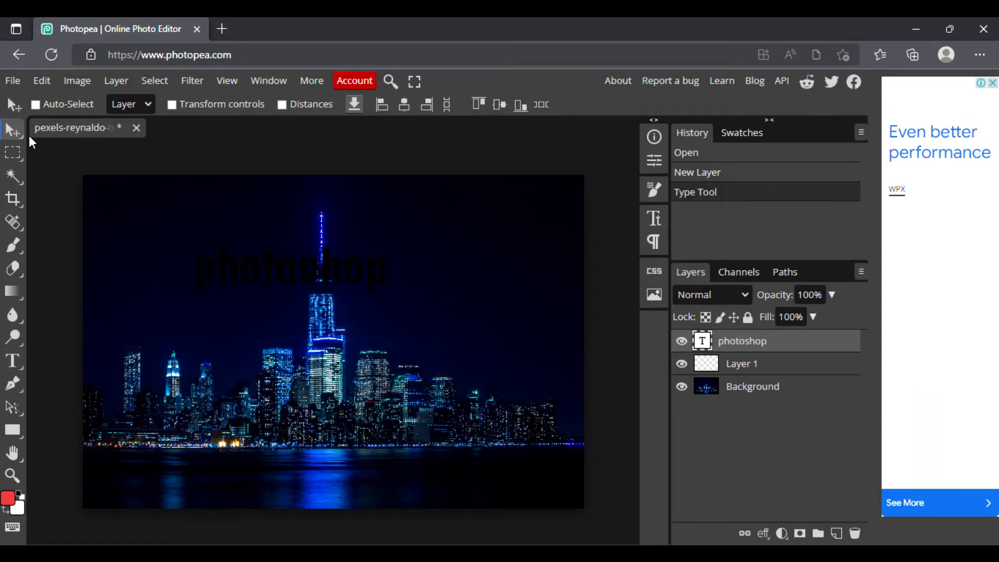
left_click(348, 256)
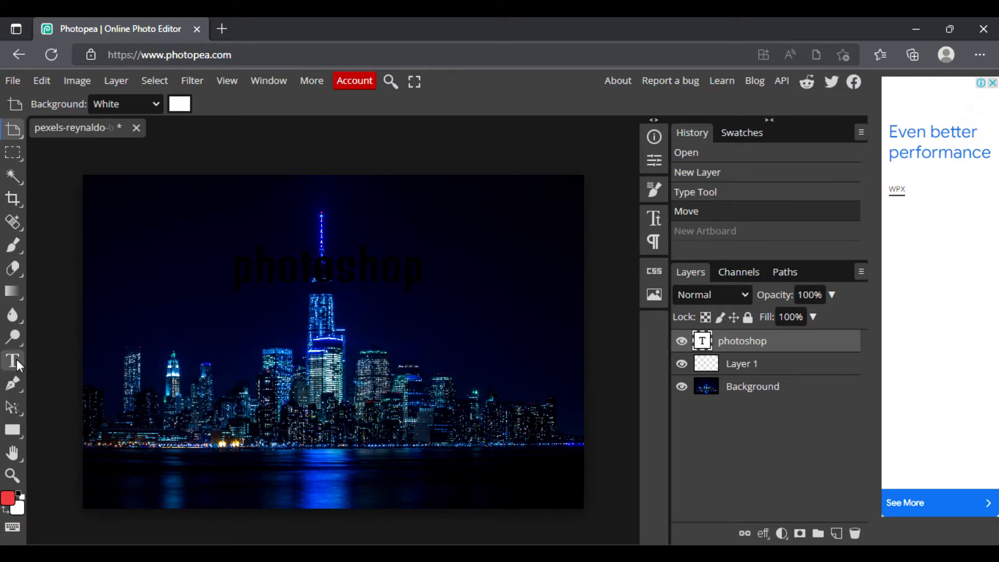
- Set the "photoshop" text's size to 1000 px and its colour to white (ffffff)
left_click(13, 361)
double_click(344, 262)
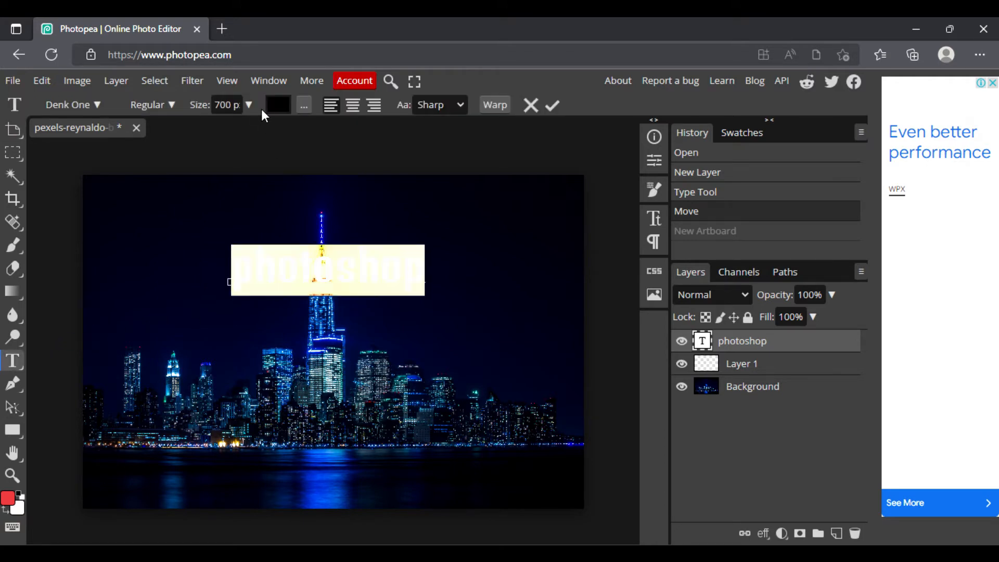
double_click(228, 105)
type("100")
left_click(280, 107)
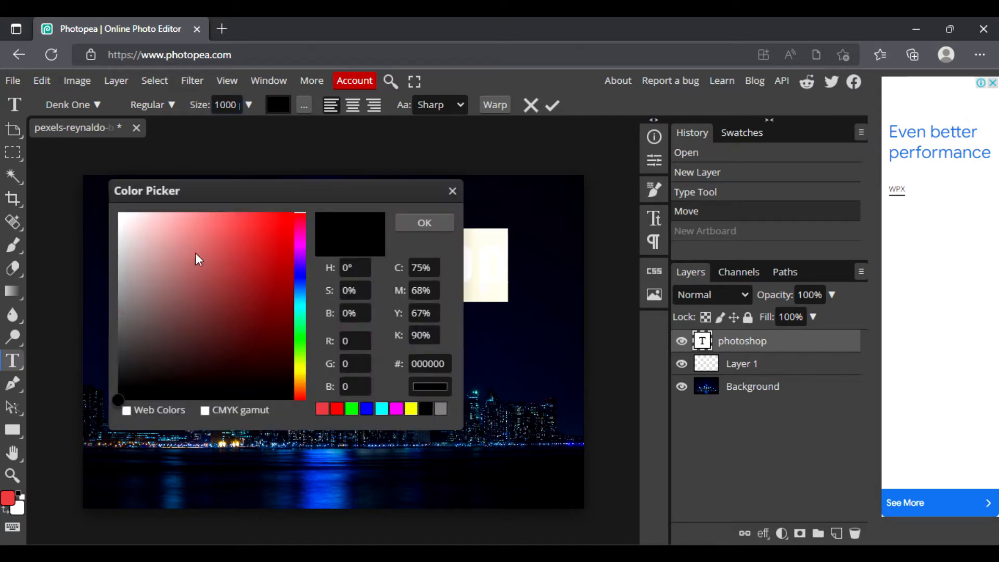
left_click_drag(198, 259, 115, 204)
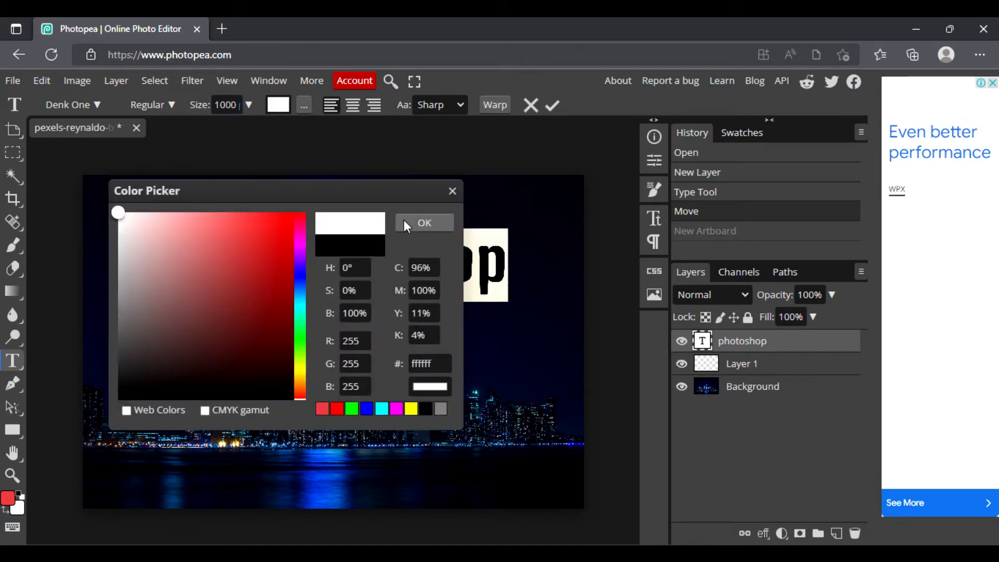
left_click(425, 222)
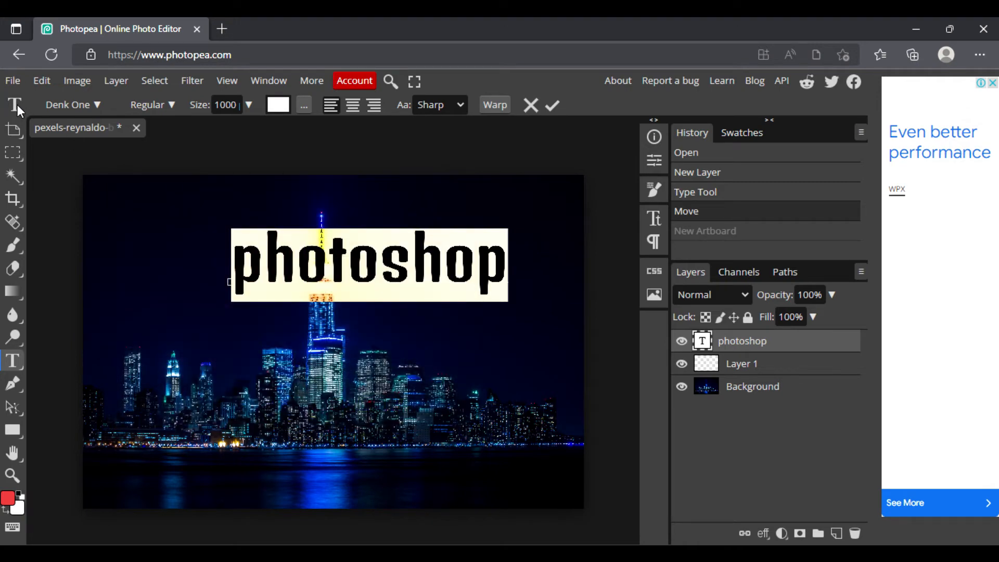
- Change the "photoshop" text's font to Devonshire and set its size to 2000 px
left_click(95, 105)
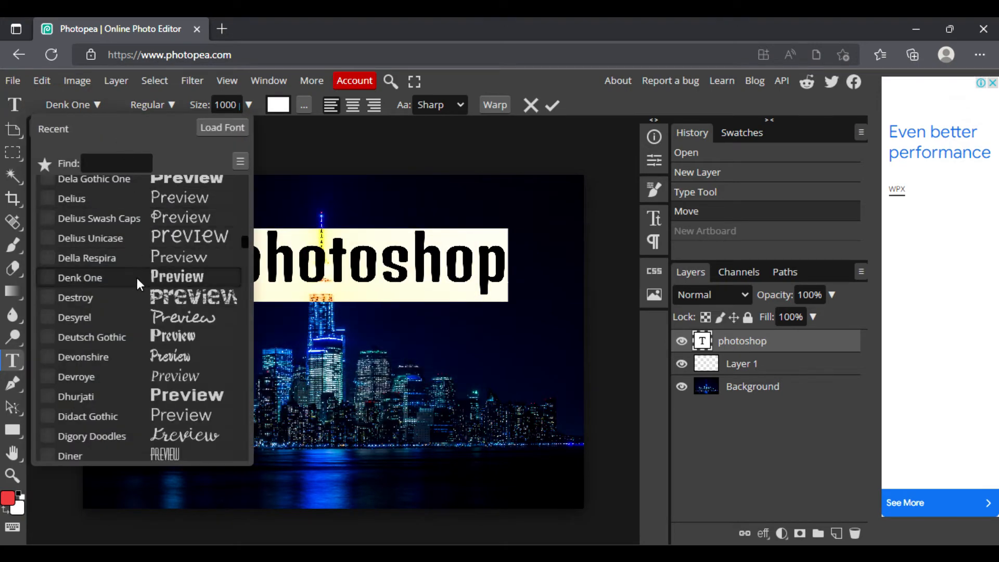
left_click(150, 358)
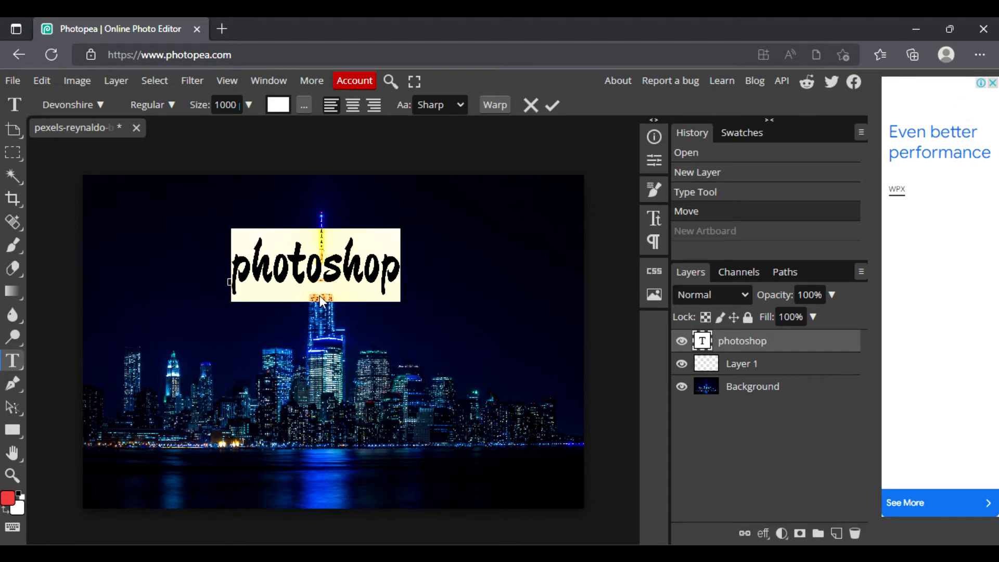
left_click(345, 299)
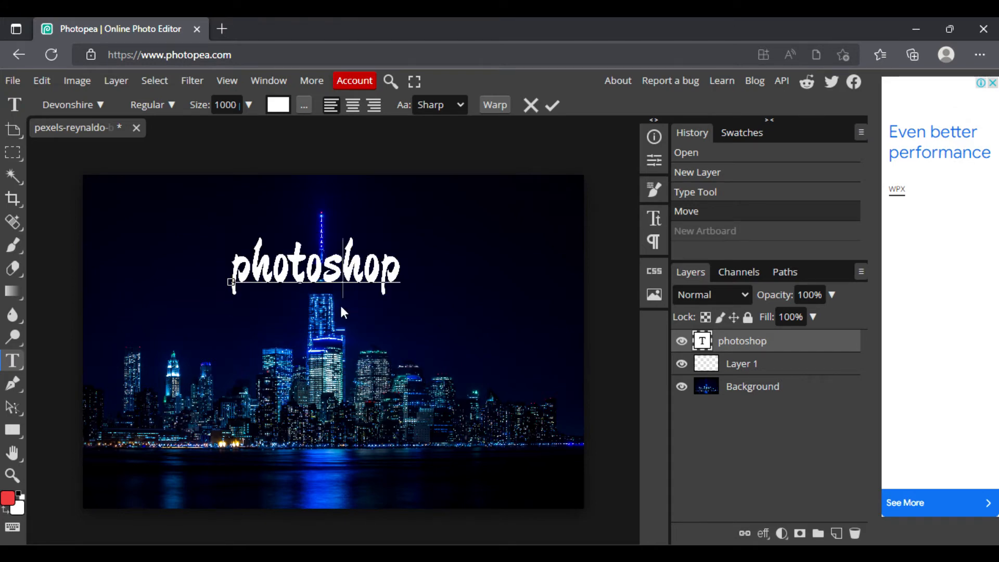
key("ctrl+a")
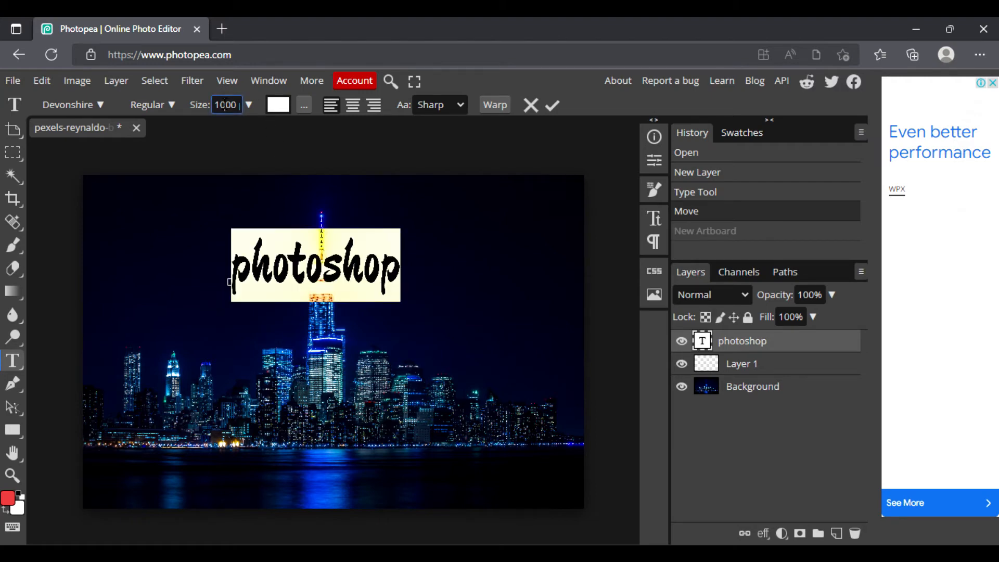
double_click(231, 104)
type("2000")
key("Return")
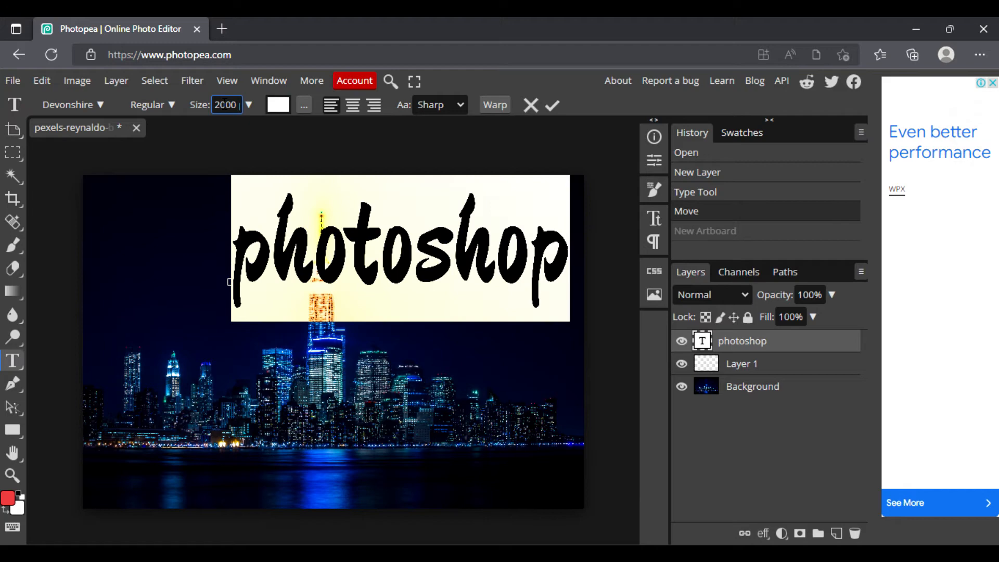
- Move the enlarged "photoshop" text left and slightly down so it sits roughly centred over the tall tower
left_click(13, 130)
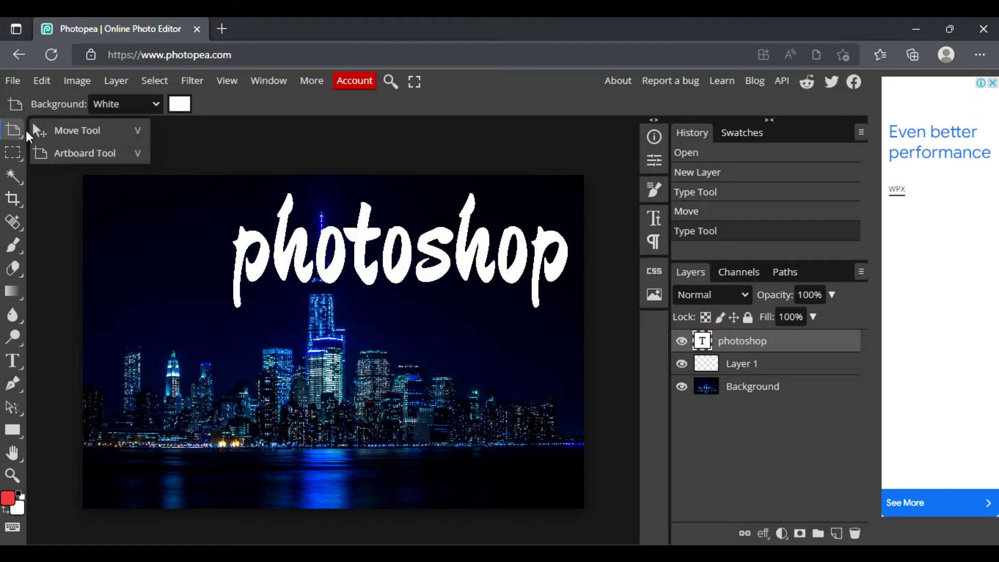
left_click_drag(316, 288, 244, 305)
left_click(830, 365)
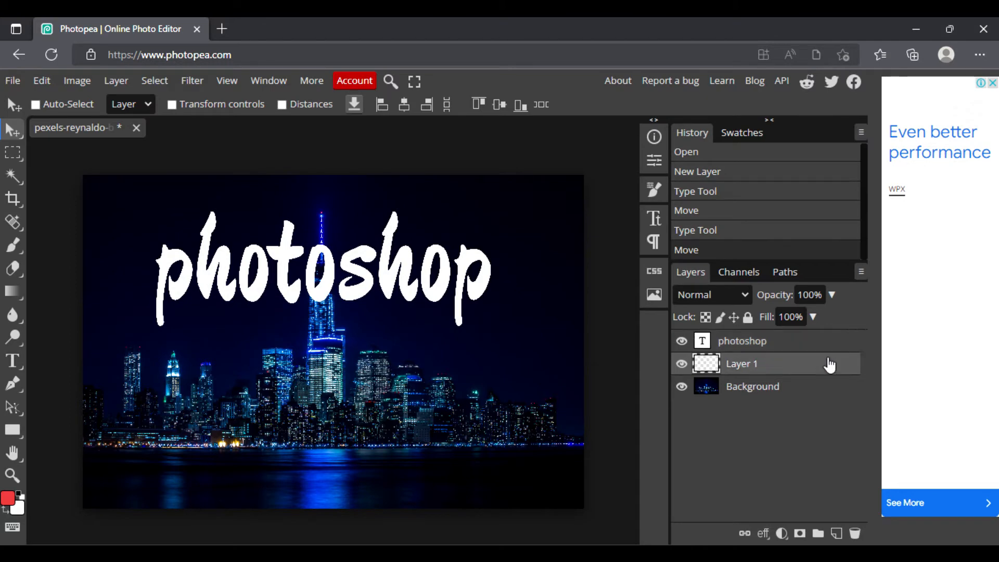
- Open the layer style settings of the "photoshop" text layer and enable a Stroke
left_click(810, 347)
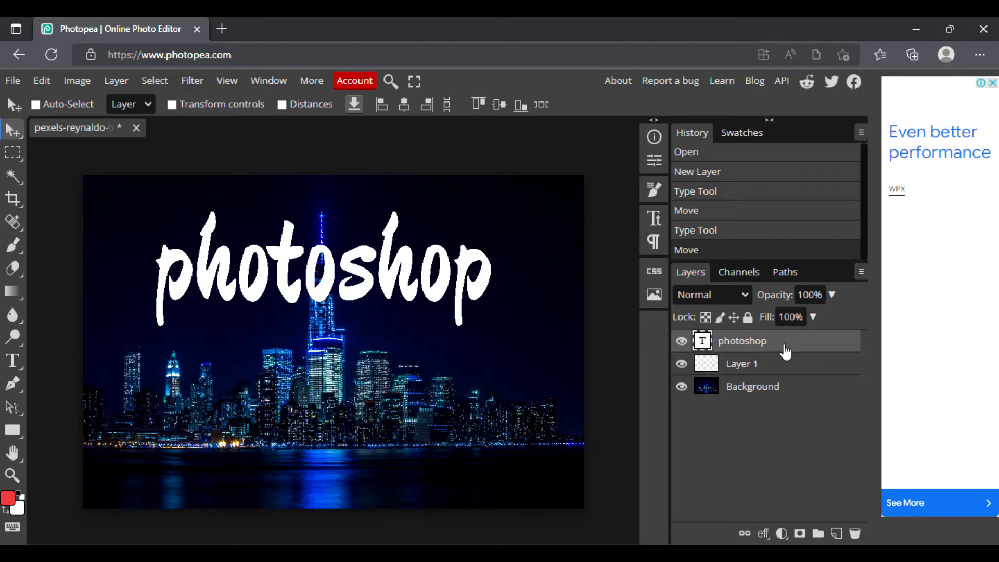
double_click(786, 352)
left_click_drag(422, 191, 762, 126)
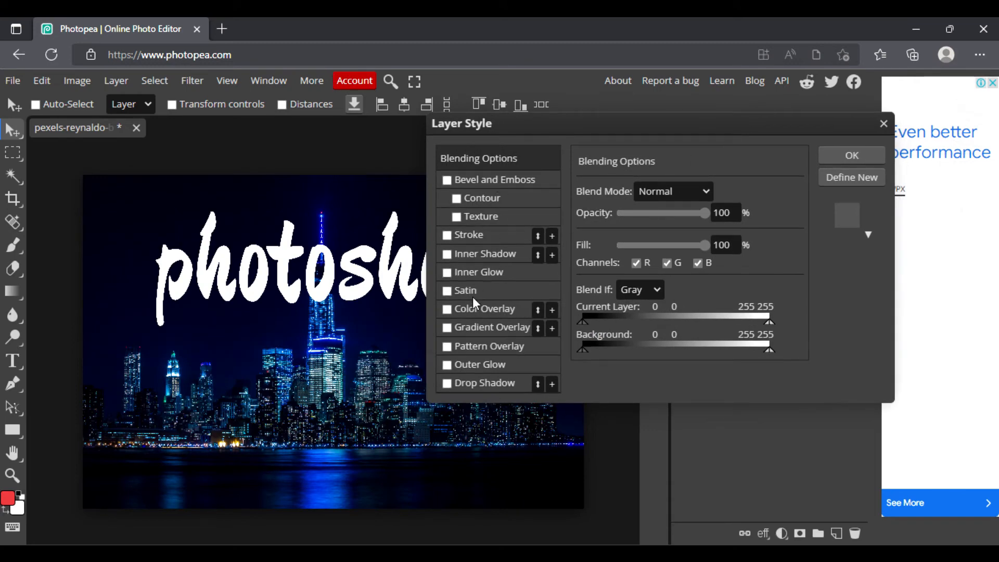
left_click(451, 239)
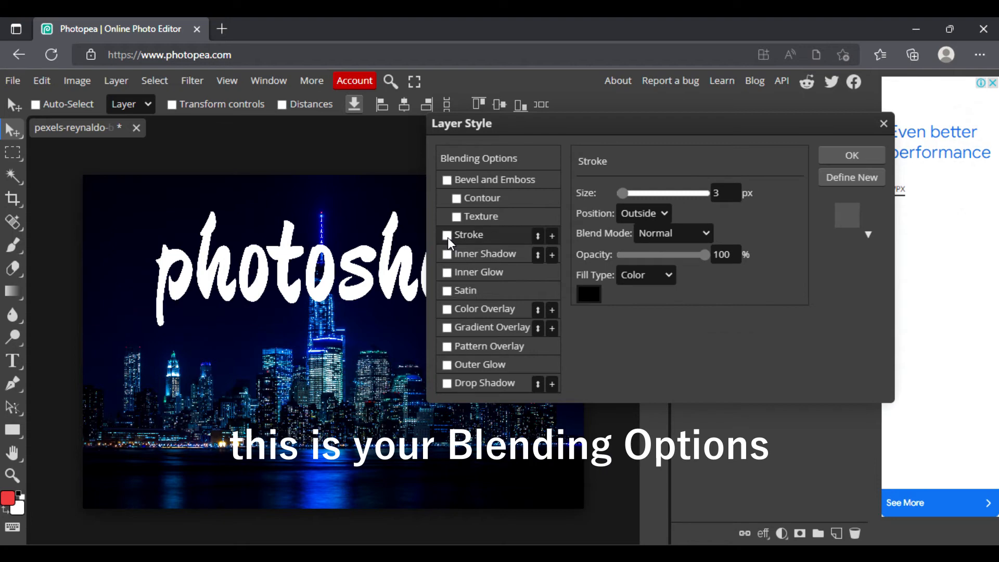
left_click(449, 237)
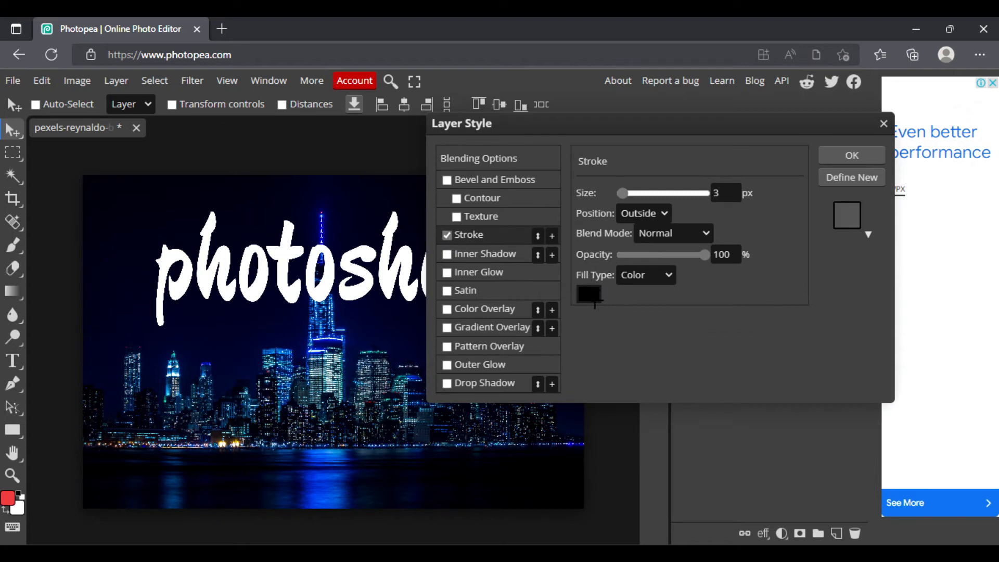
- Set the text stroke's colour to bright yellow (fff60e)
left_click(591, 295)
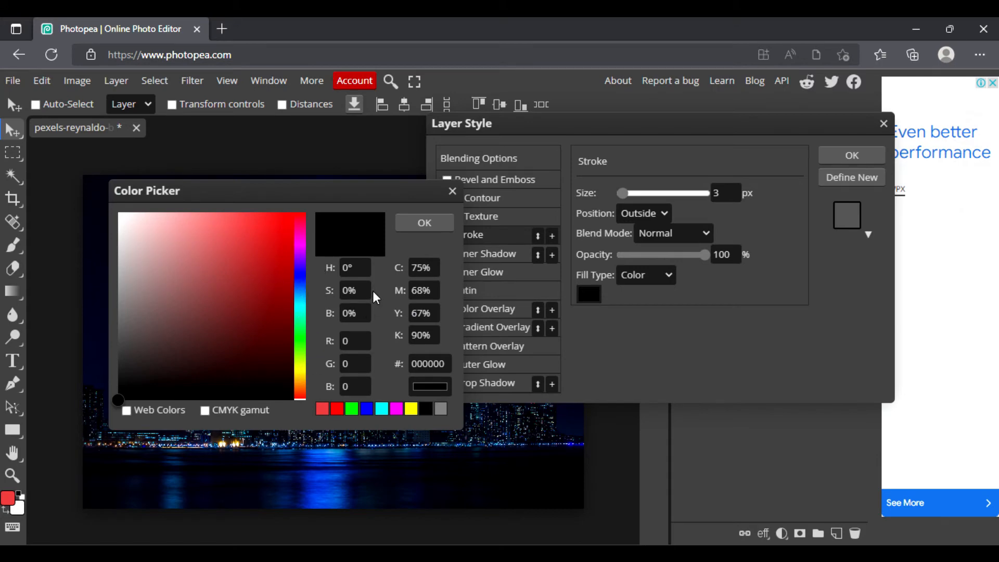
left_click(300, 369)
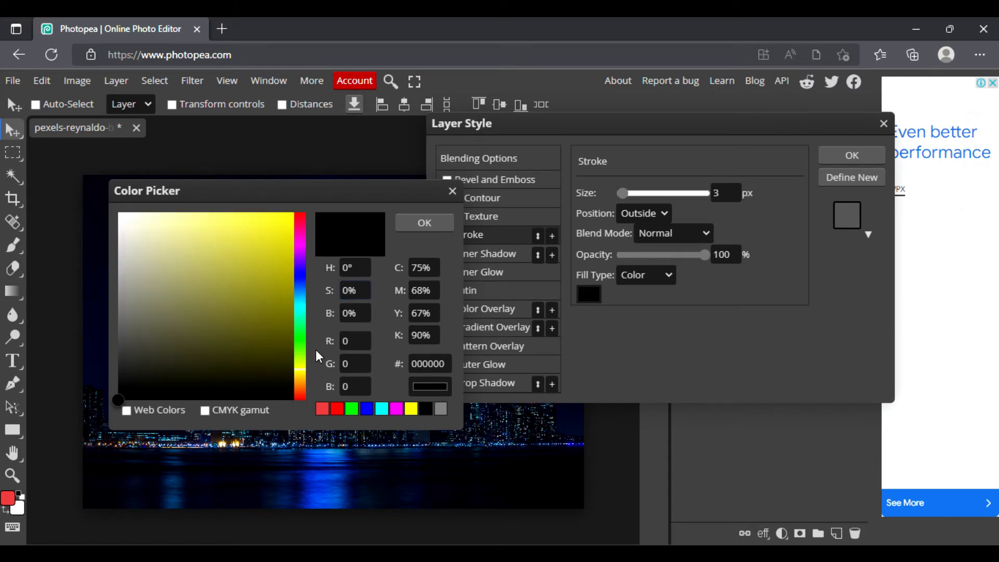
left_click(278, 241)
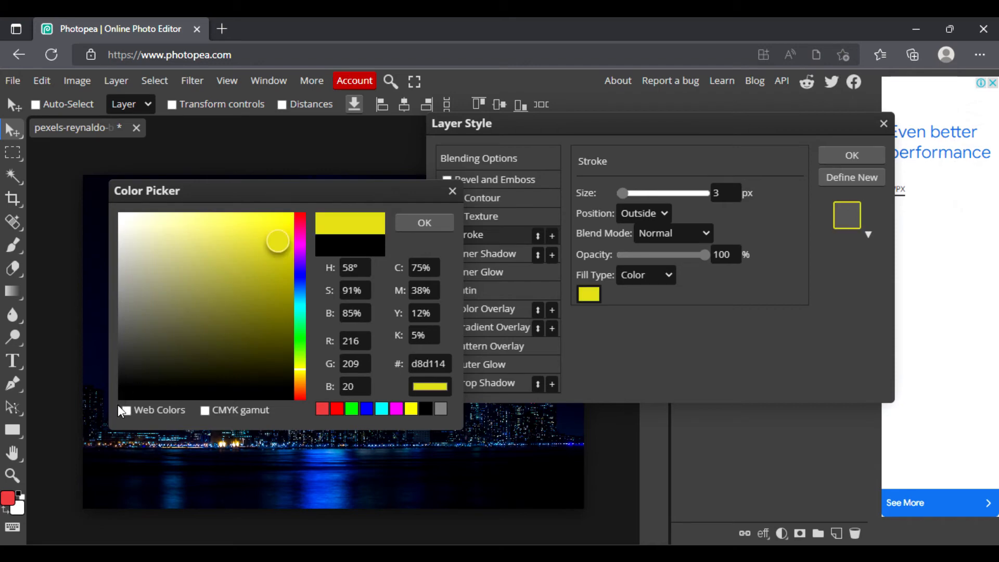
left_click(285, 213)
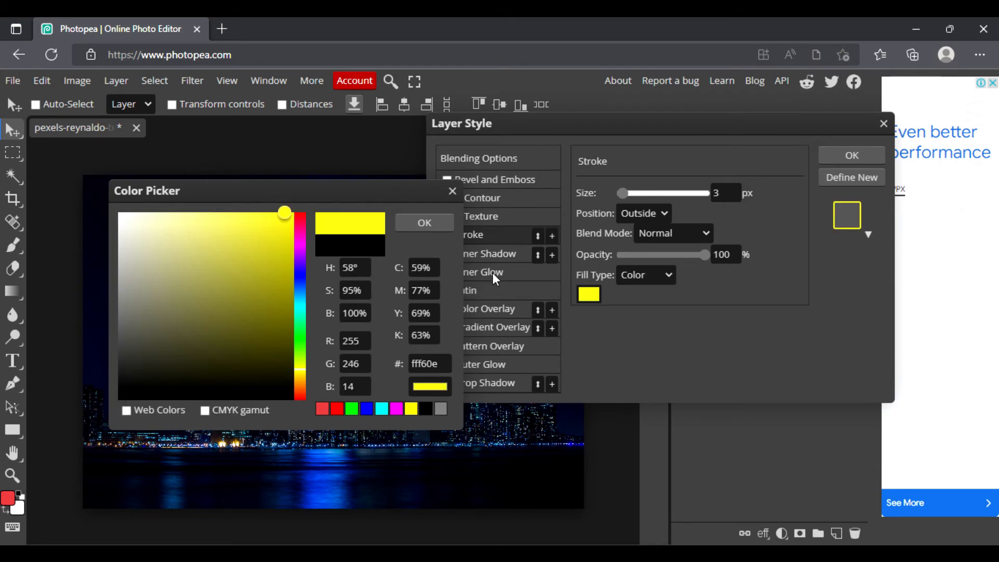
key("Return")
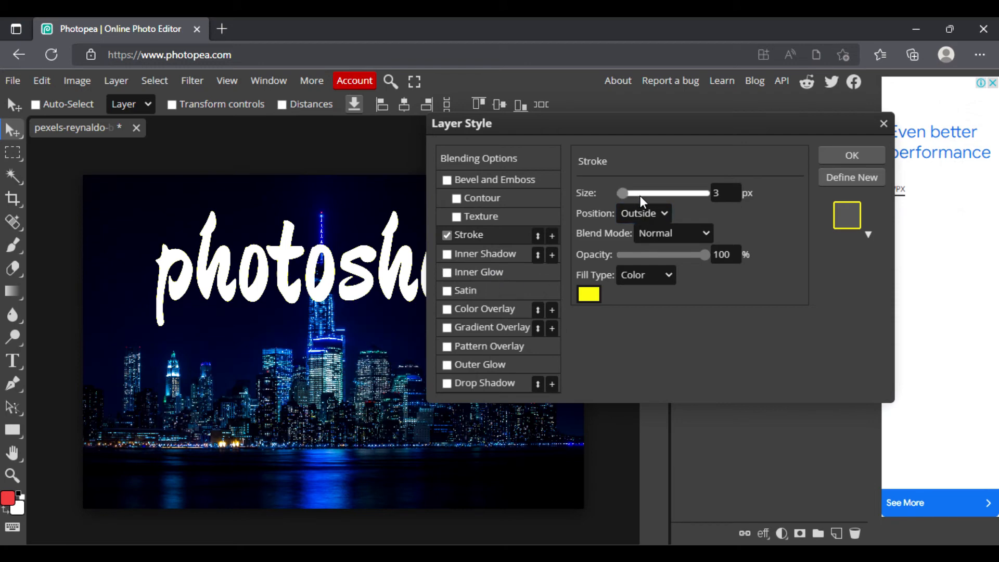
- Increase the text stroke's size to 62 px and apply the layer style
scroll(639, 196, "up", 8)
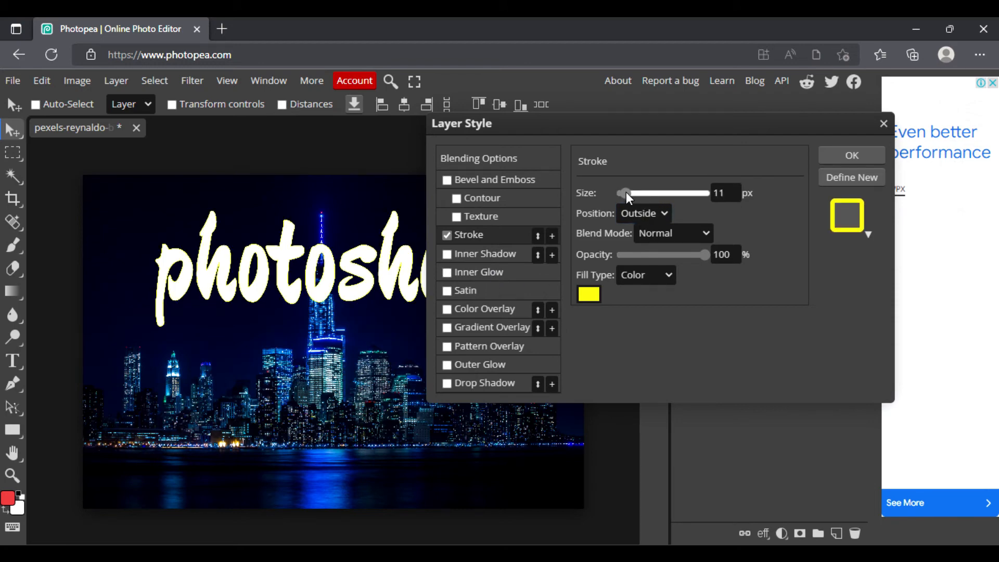
left_click_drag(626, 193, 649, 194)
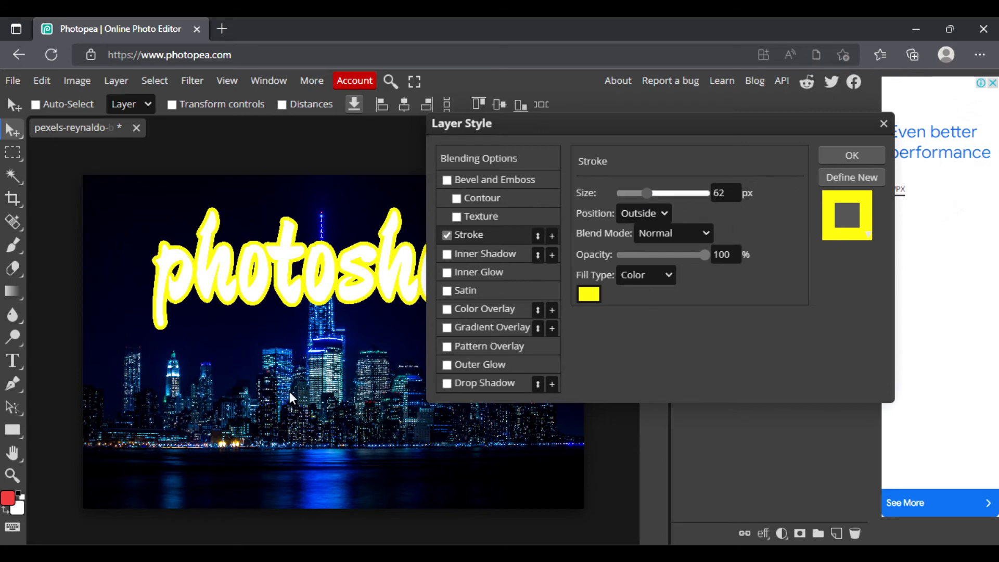
key("Return")
left_click(781, 535)
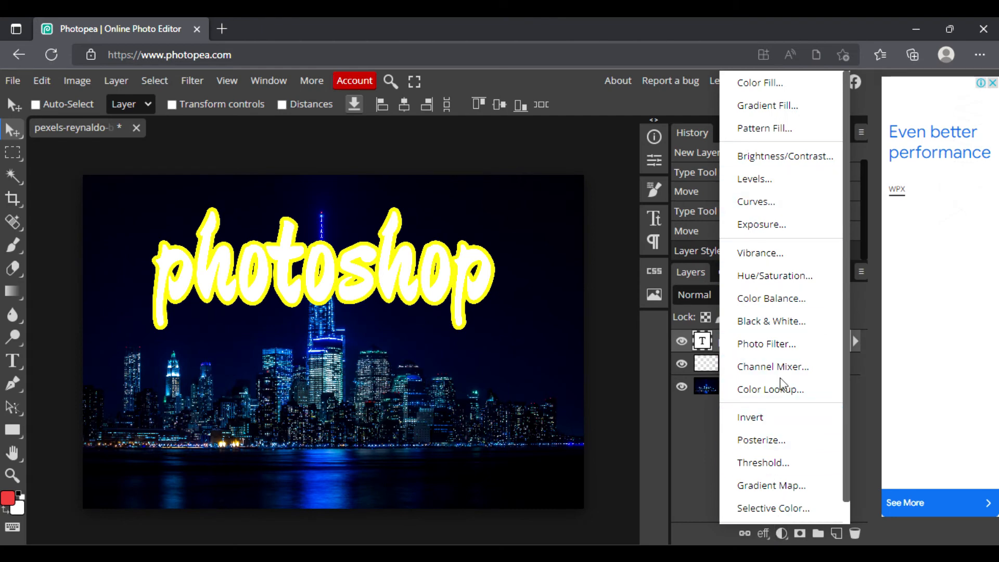
left_click(692, 420)
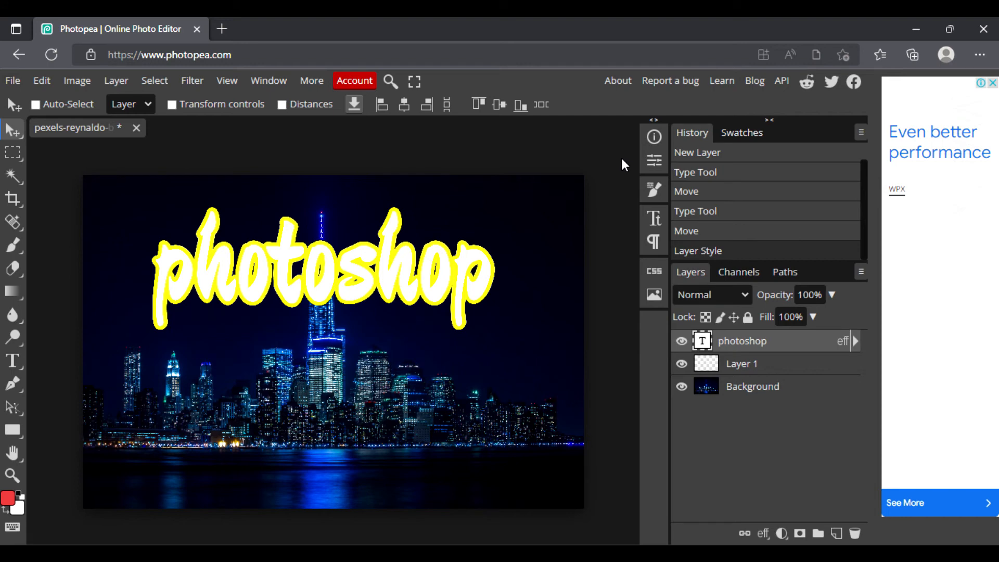
left_click(390, 81)
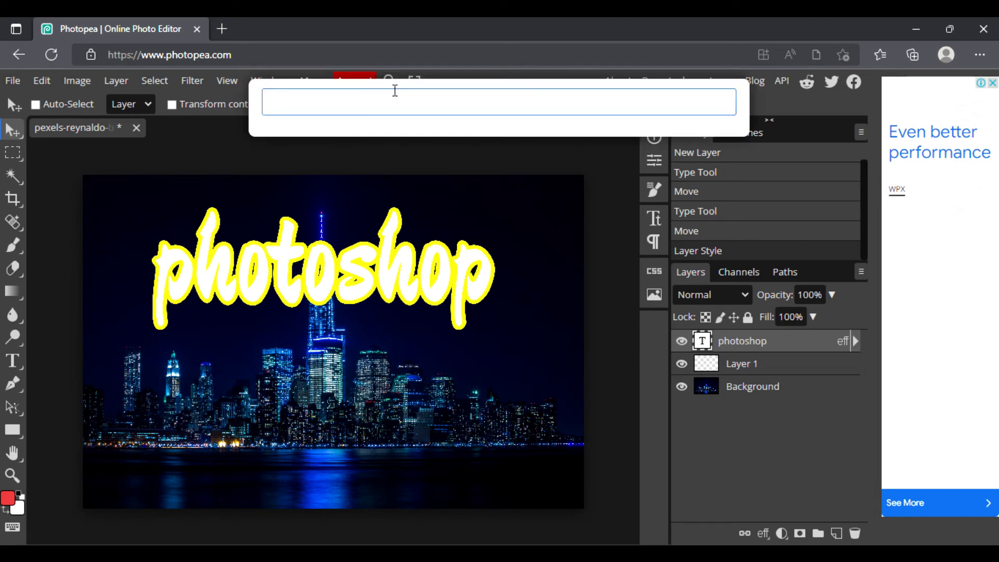
left_click(434, 189)
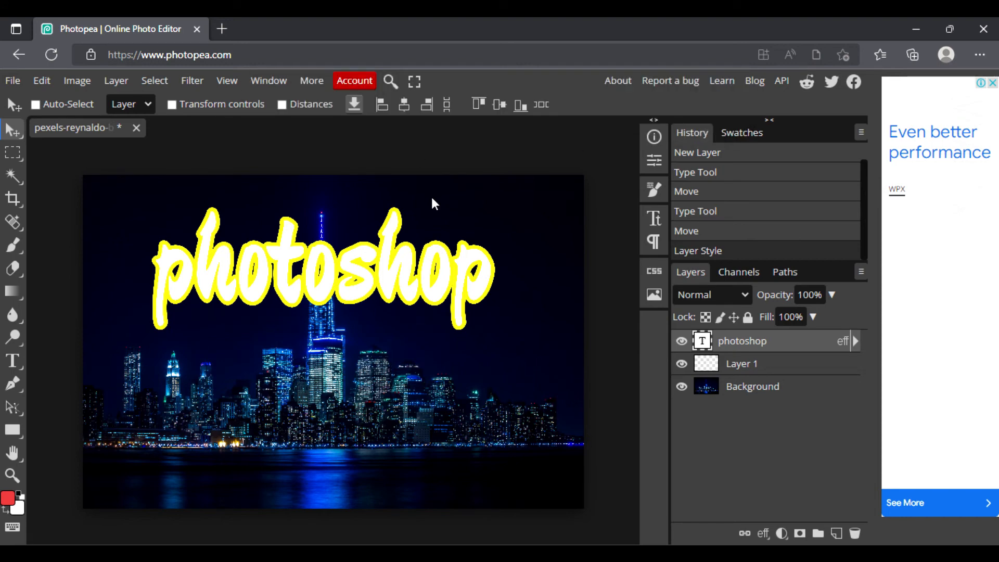
scroll(433, 203, "up", 4)
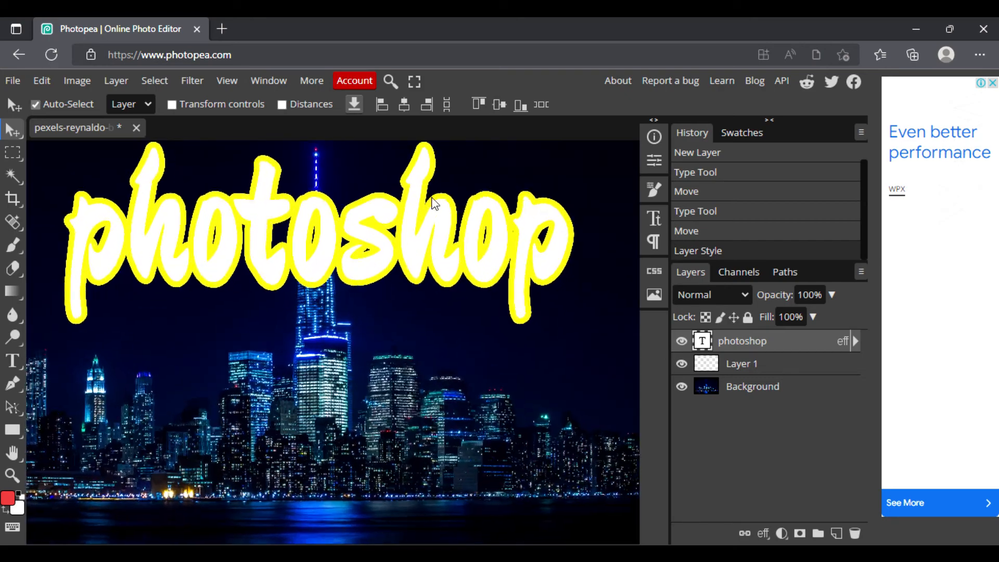
scroll(435, 203, "down", 5)
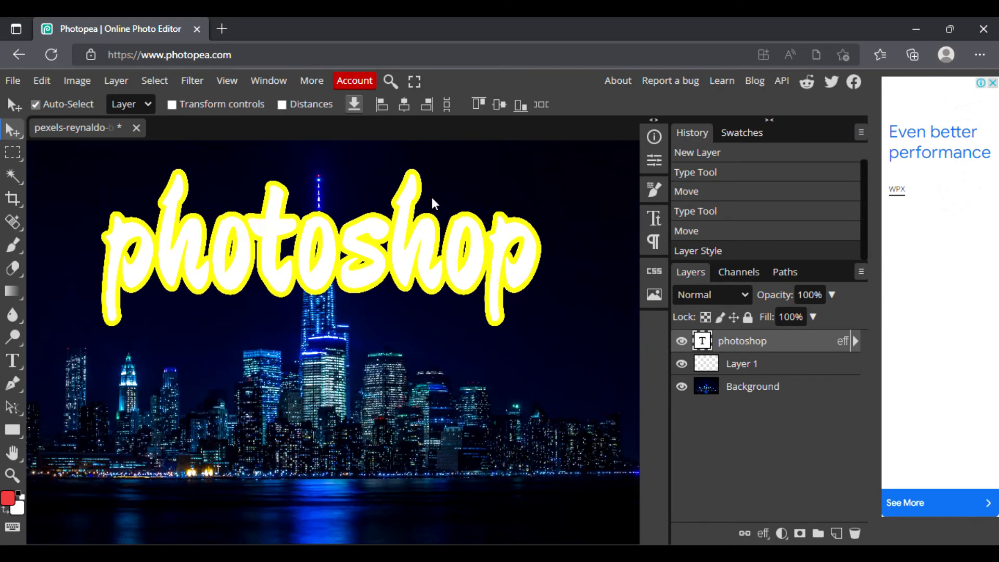
- Save the edited skyline image with its "photoshop" text and allow the changes to be written to the original JPG file
left_click(12, 81)
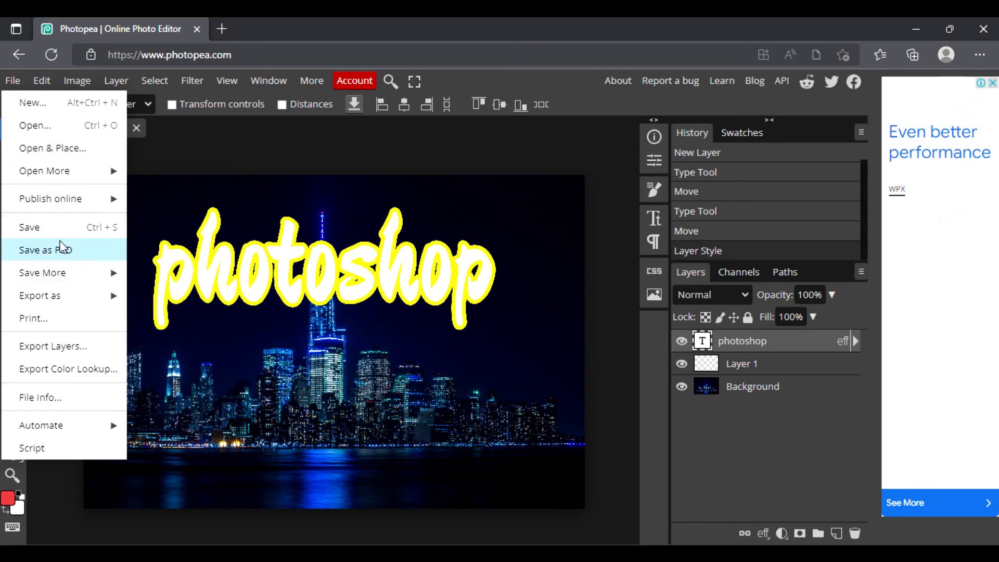
left_click(74, 235)
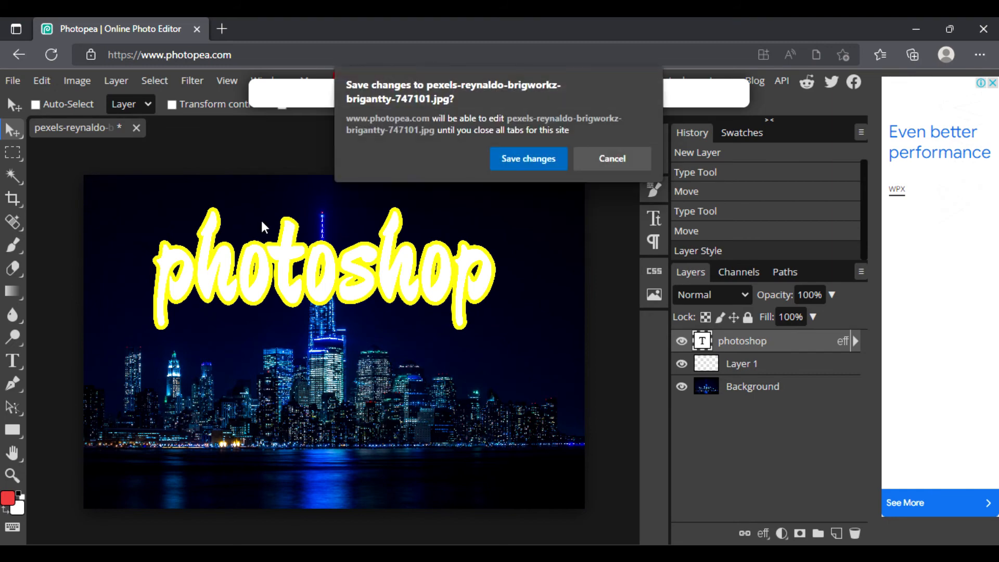
left_click(541, 165)
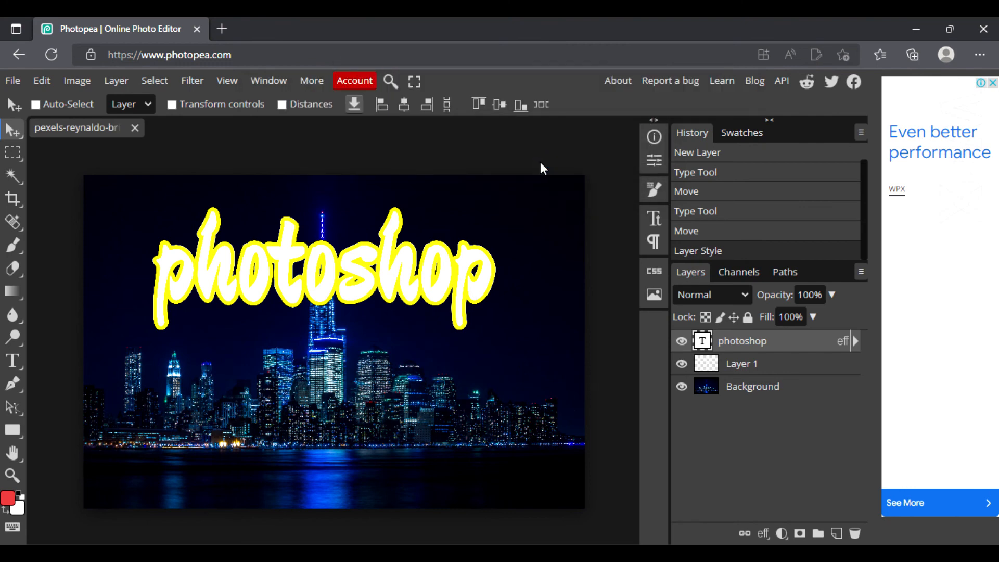
- Start a new project, look through the available templates and social size presets, and close the dialog without creating anything
left_click(12, 81)
left_click(32, 103)
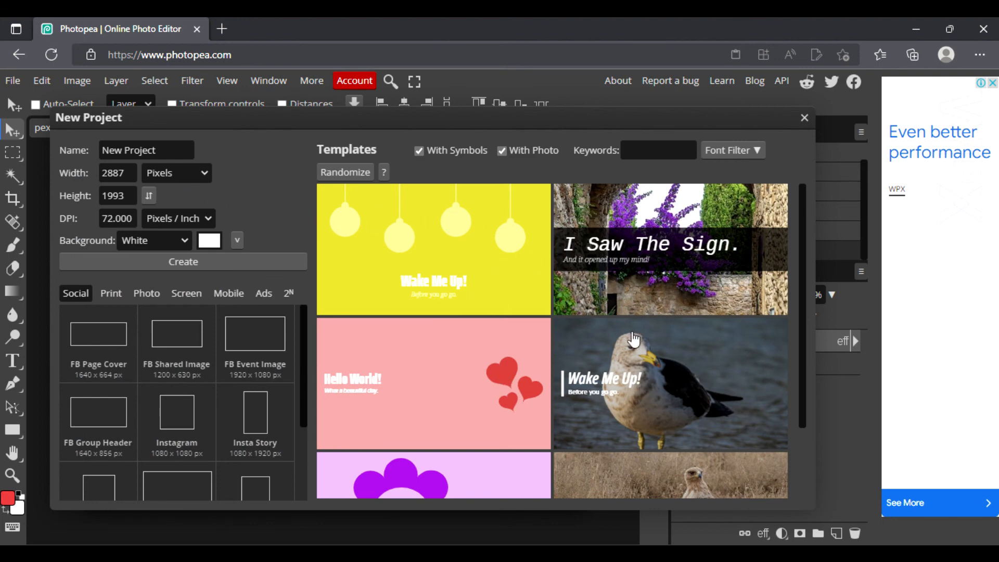
scroll(634, 271, "down", 5)
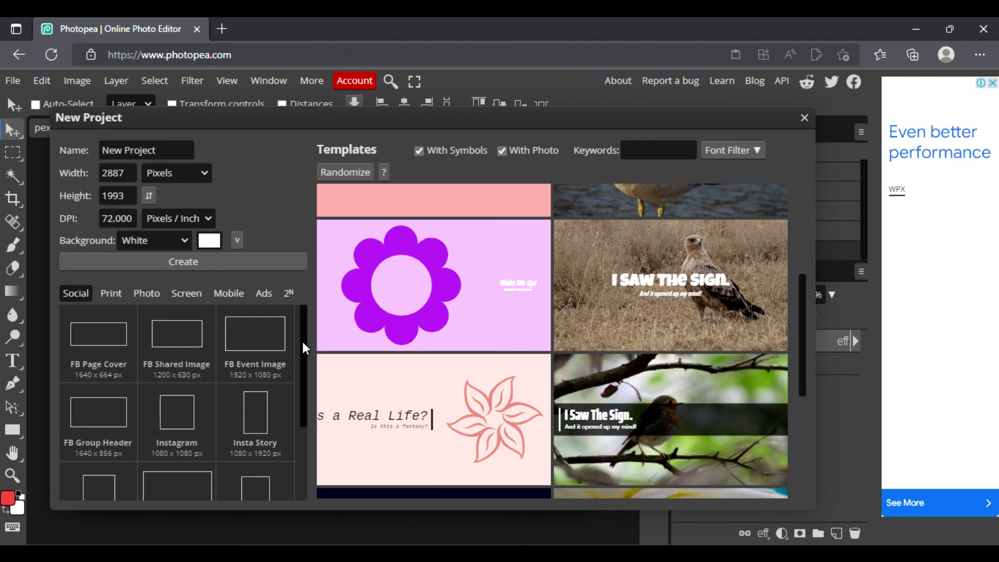
mouse_move(304, 317)
left_mouse_down()
mouse_move(304, 386)
mouse_move(304, 298)
left_mouse_up()
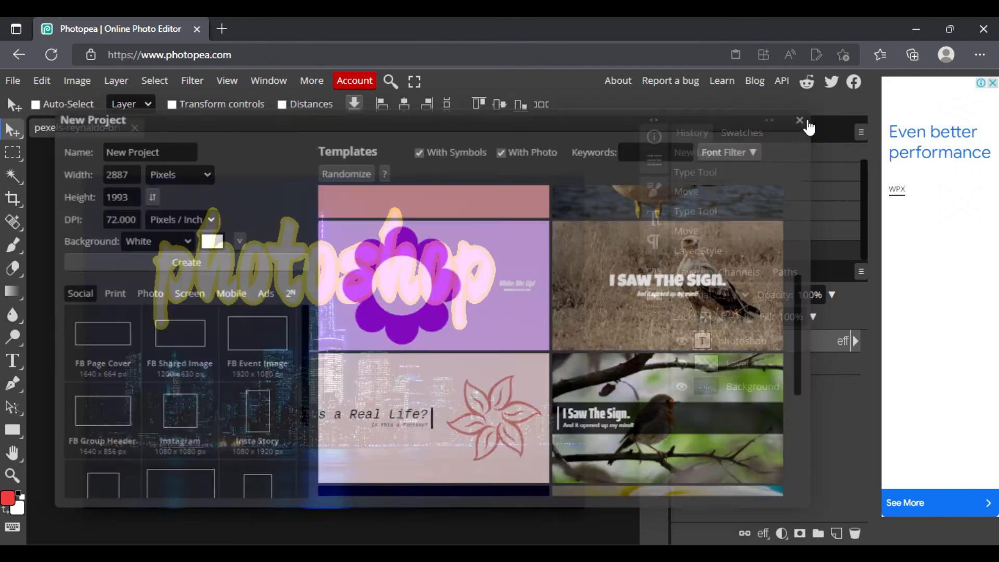